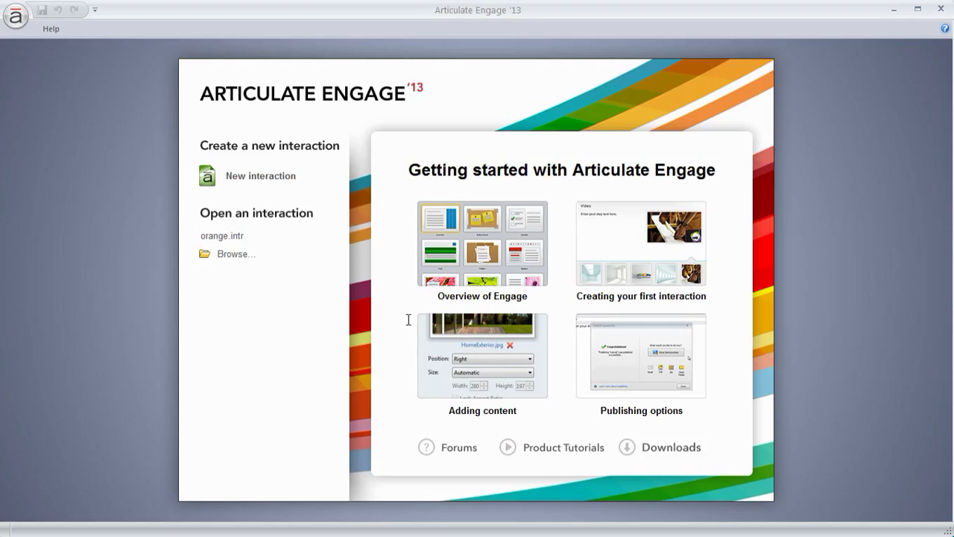
Create a new interaction of the Accordion type
click(248, 184)
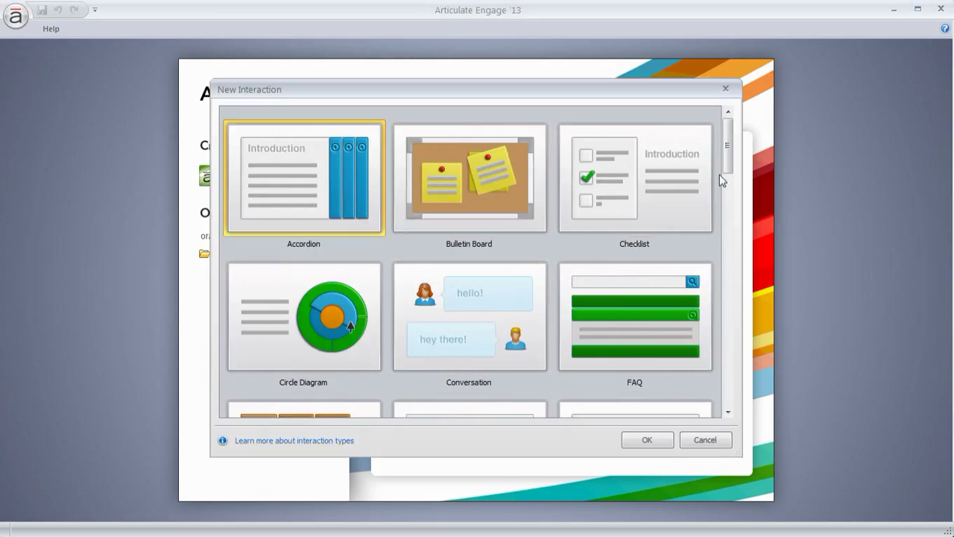
mouse_move(729, 148)
mouse_down()
mouse_move(730, 352)
mouse_move(747, 410)
mouse_move(739, 132)
mouse_up()
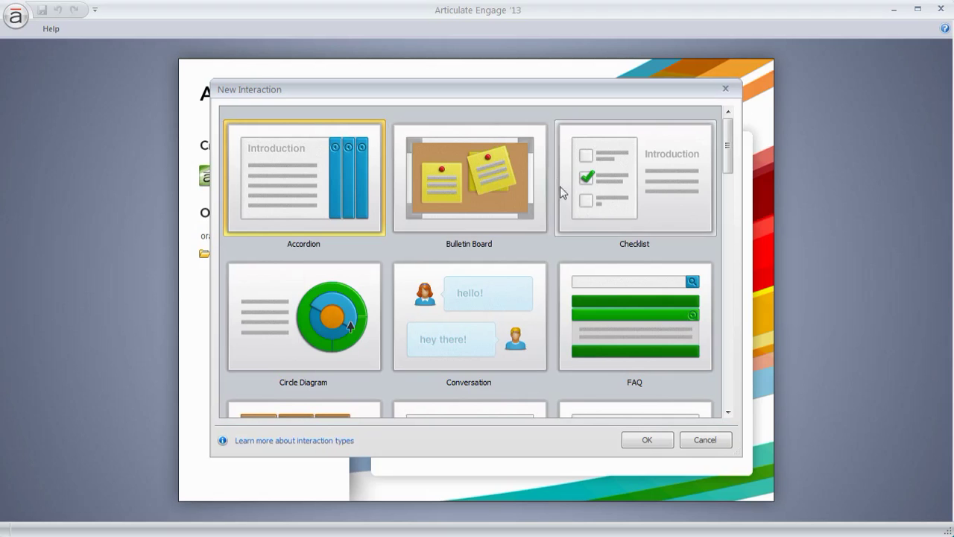
drag(728, 145, 753, 152)
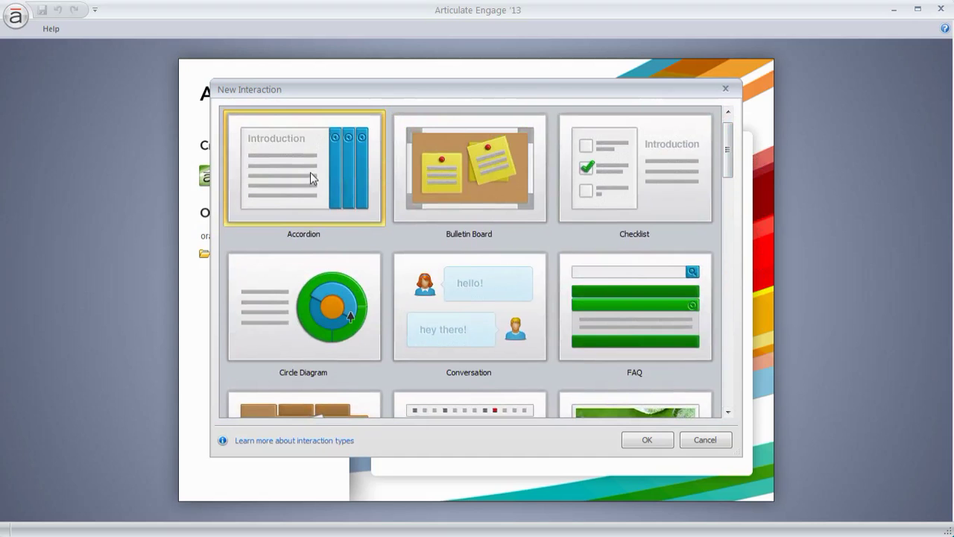
click(648, 441)
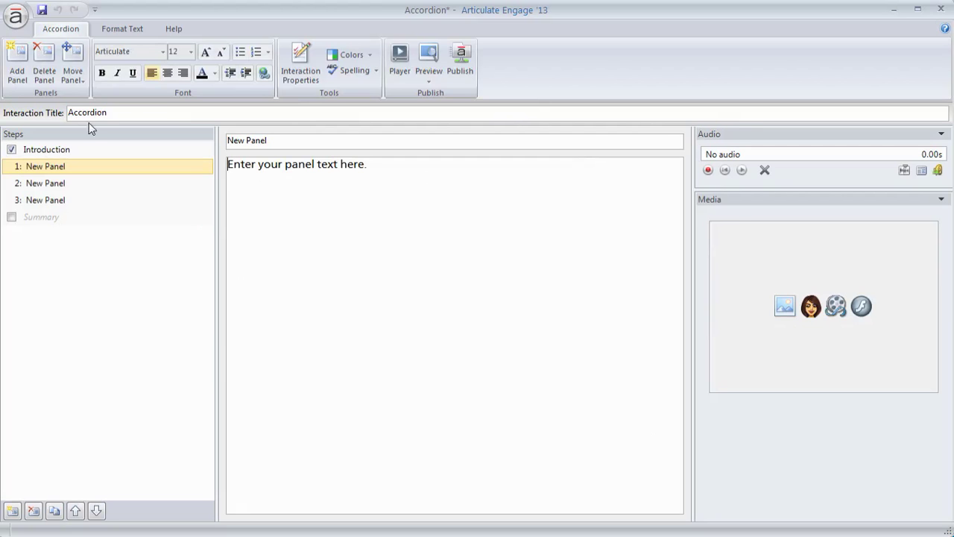
drag(119, 113, 49, 121)
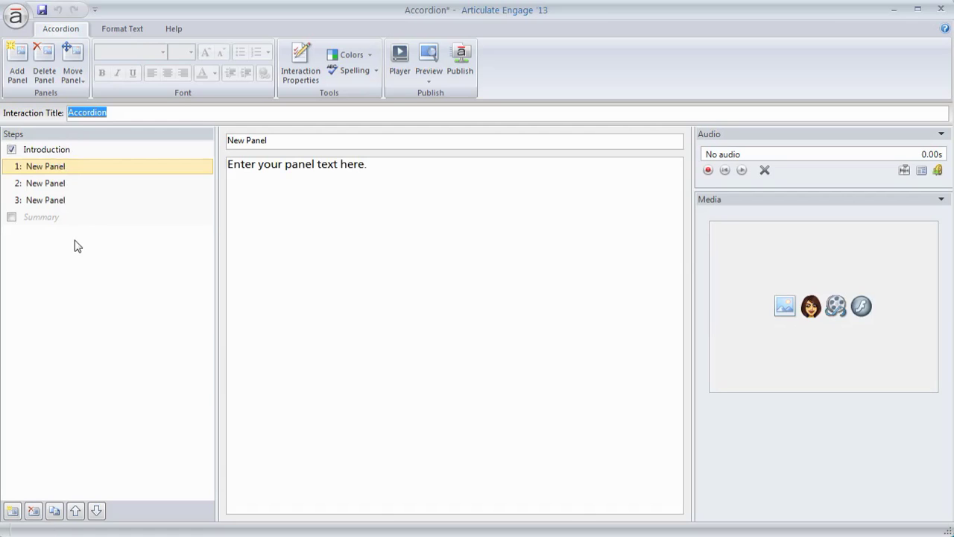
drag(281, 140, 218, 141)
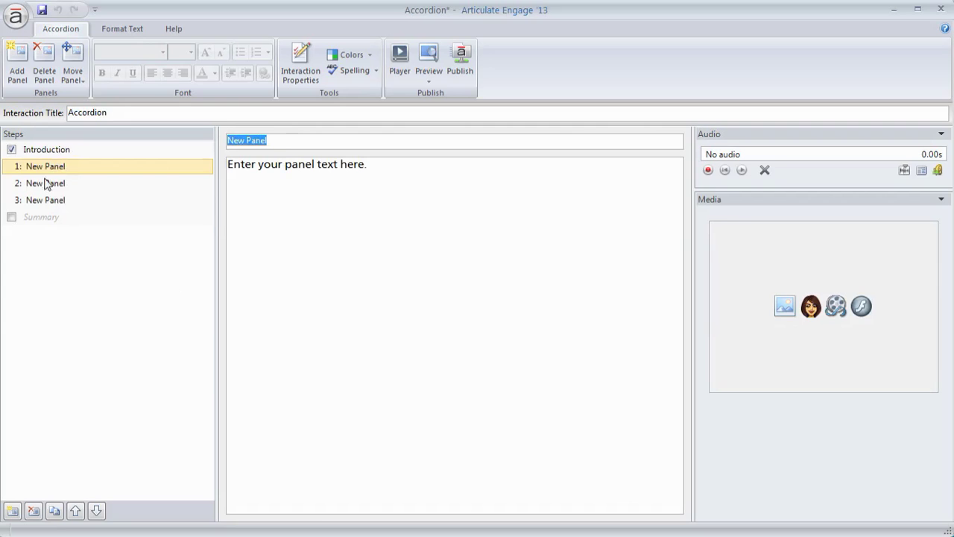
click(392, 165)
drag(391, 165, 234, 176)
click(372, 202)
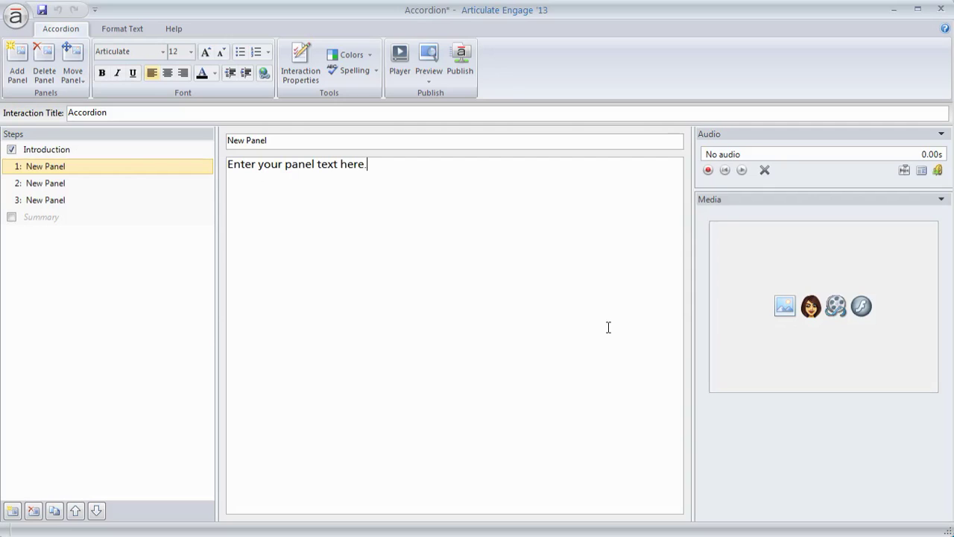
Preview the accordion from the current step, open its second and third panels, return to the second, and close the preview
click(430, 83)
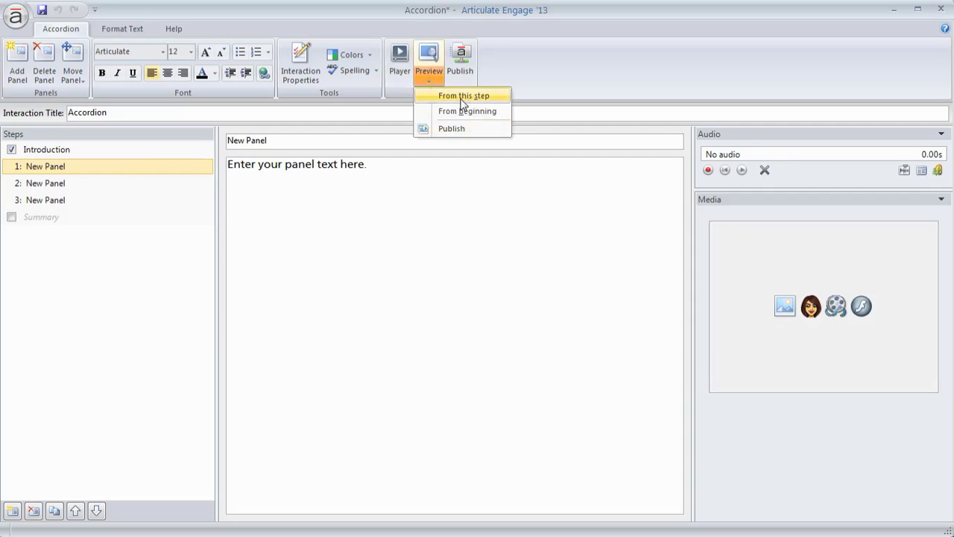
click(460, 100)
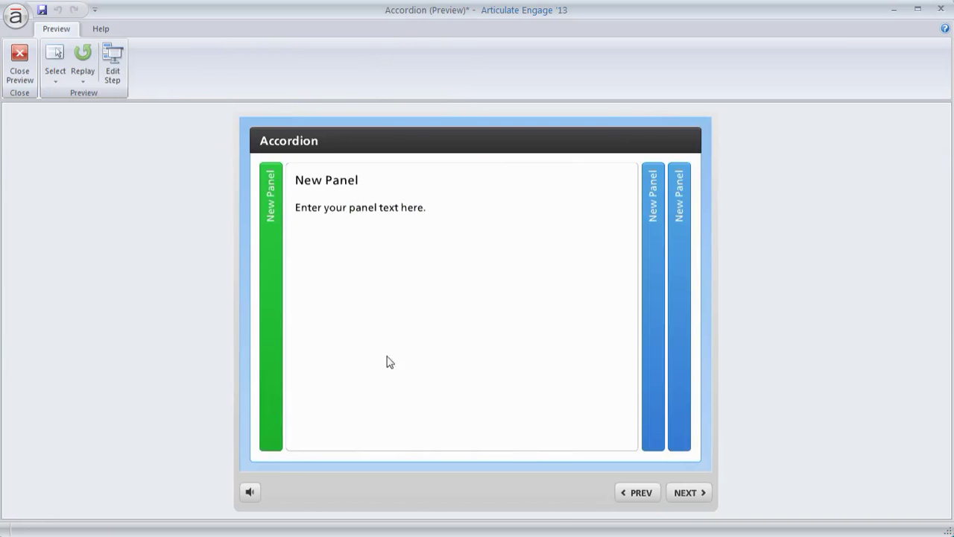
click(647, 322)
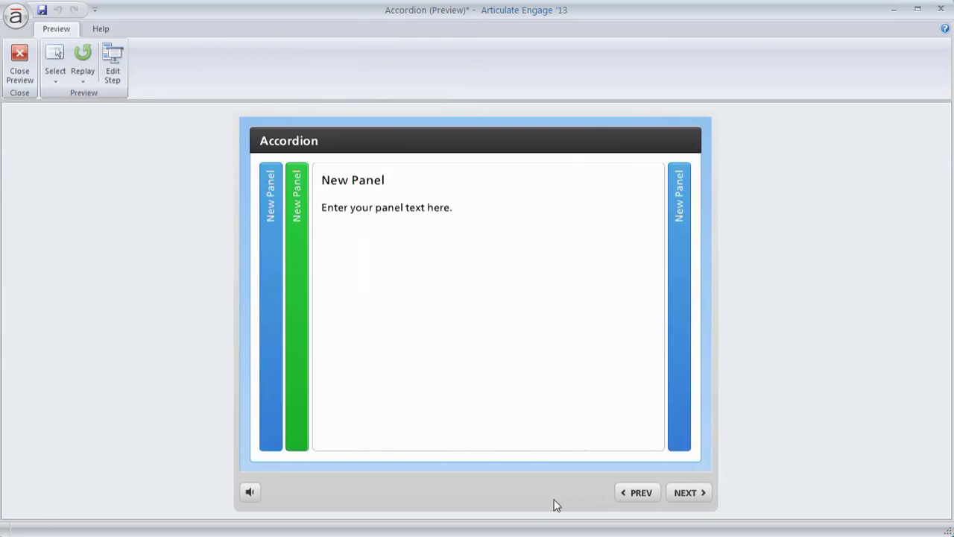
click(681, 335)
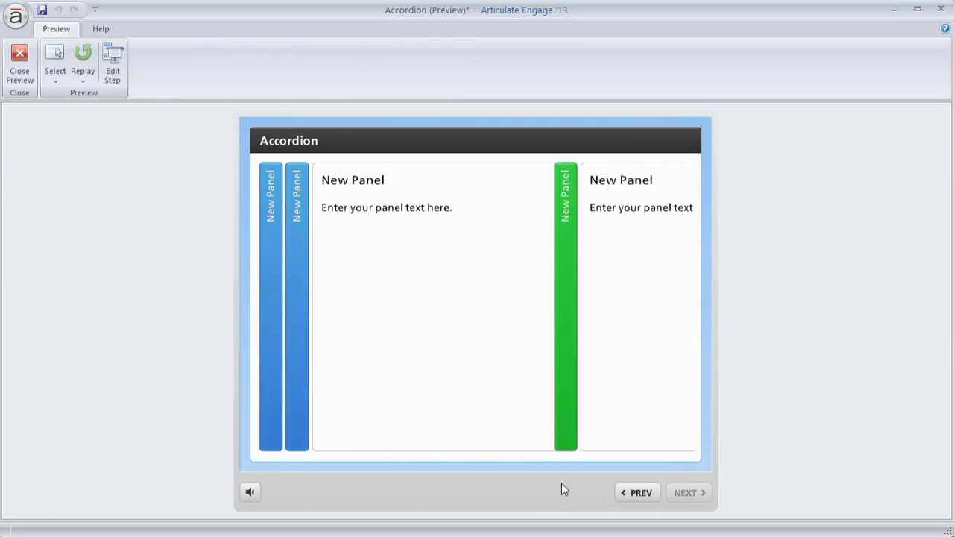
click(302, 325)
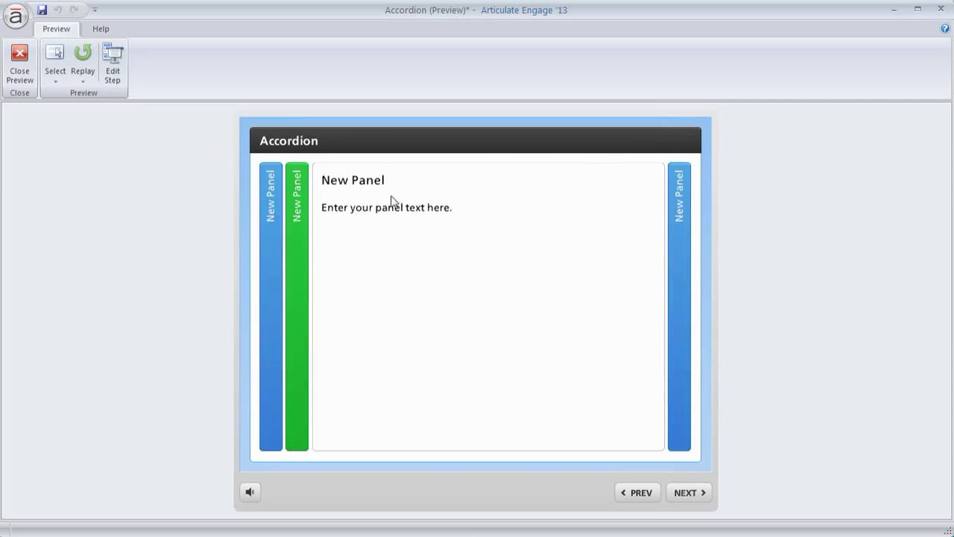
click(21, 61)
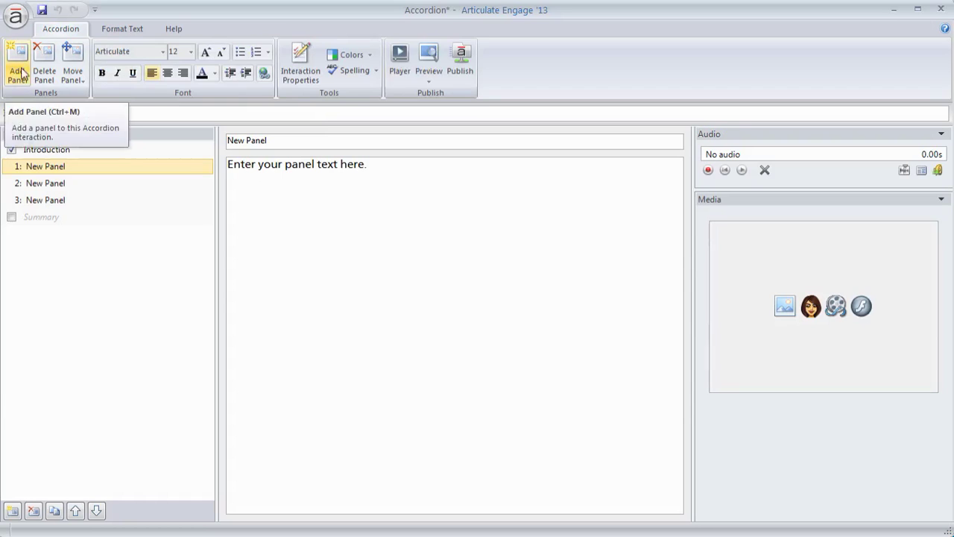
click(26, 170)
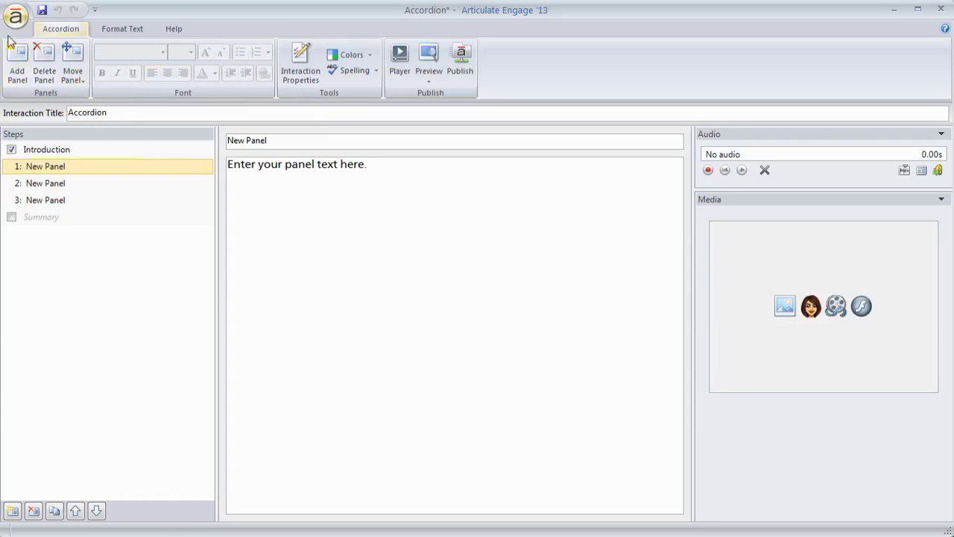
click(81, 79)
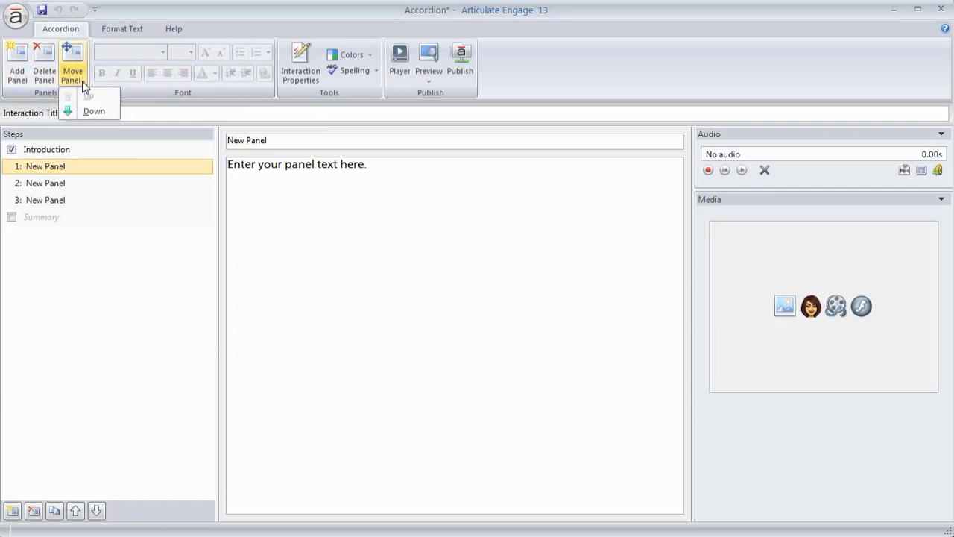
click(97, 321)
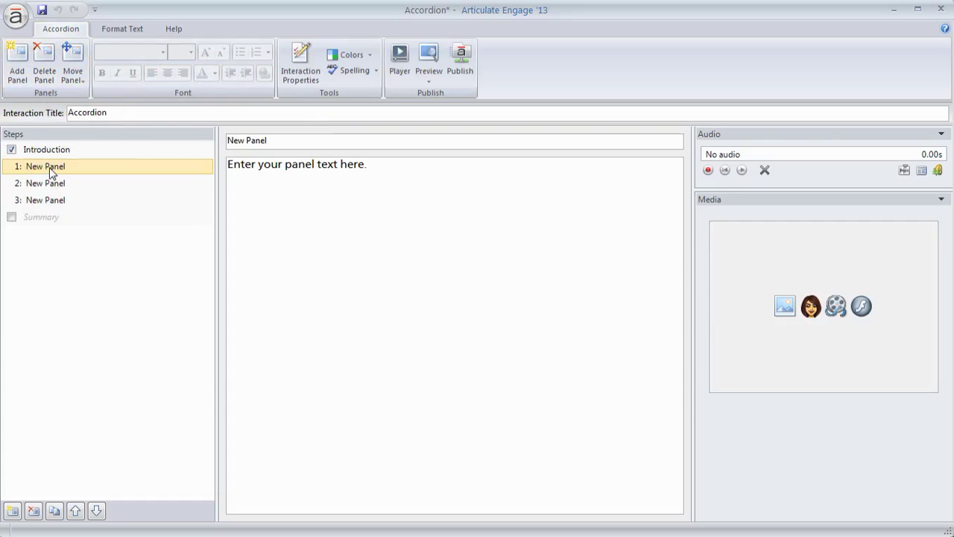
Retitle the first panel "Panel One from" plus the presenter's first name, and replace its body text with placeholder text generated by =lorem(2,2)
drag(278, 141, 155, 156)
text(Panel One from Tom)
drag(380, 174, 239, 172)
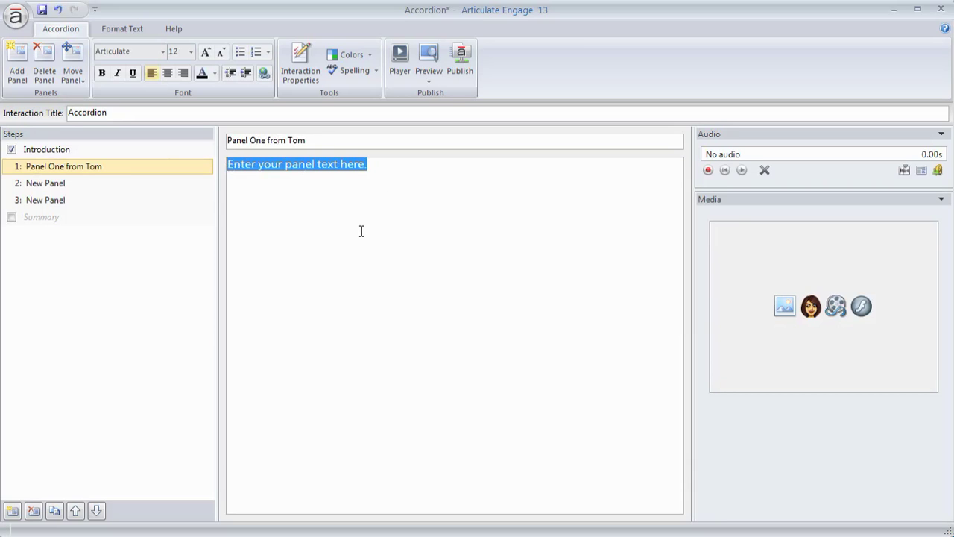
text(=)
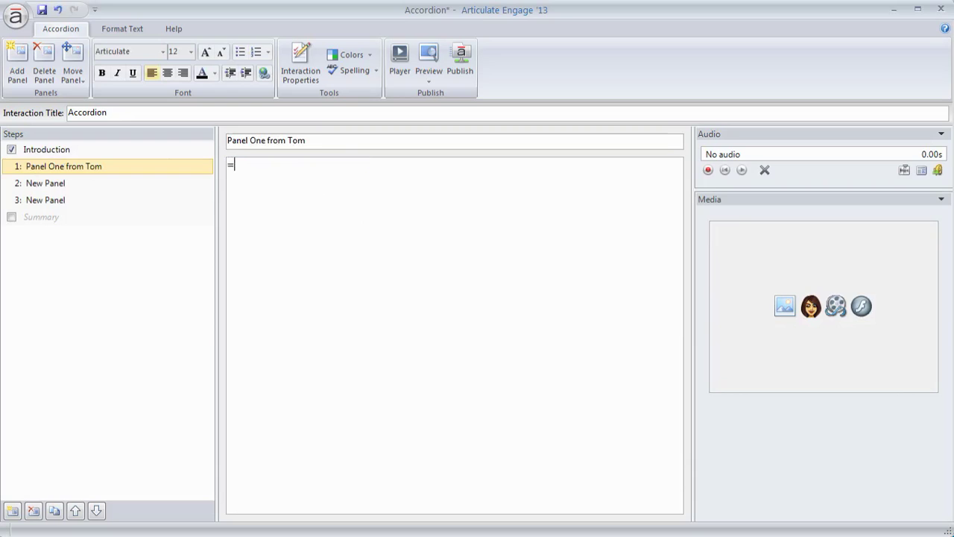
text(lorem(2,2))
key(Return)
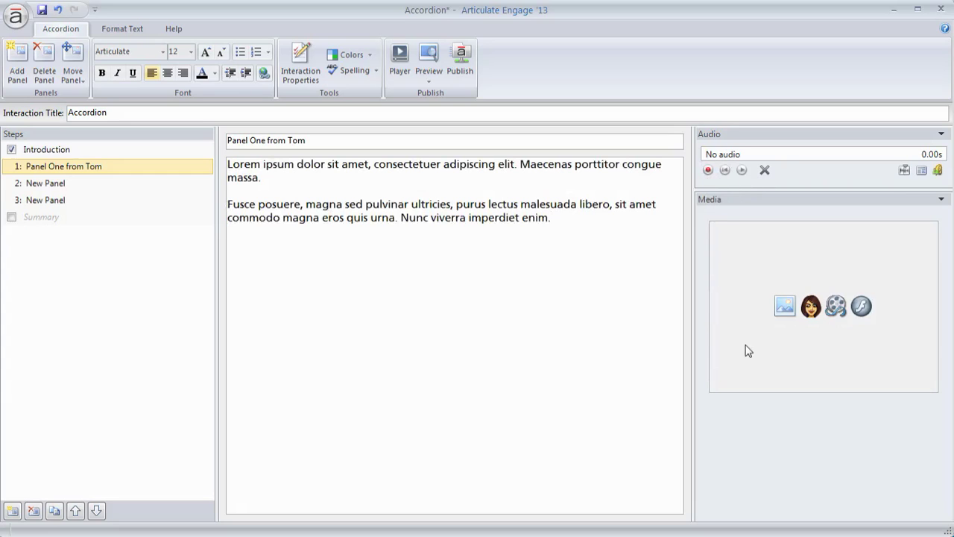
Insert the left-facing illustrated character Female 1 with talking expression into the first panel and set its position to Right
click(810, 311)
click(813, 331)
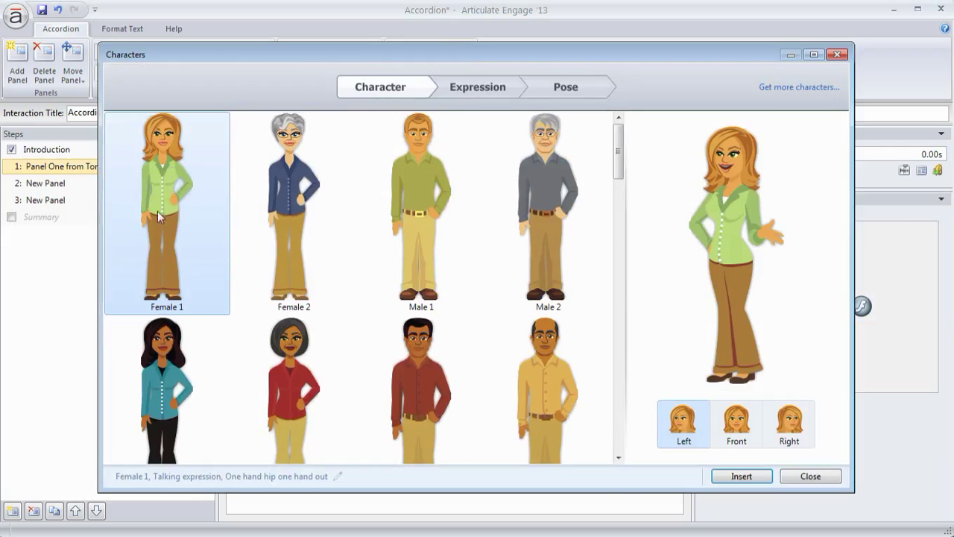
click(744, 478)
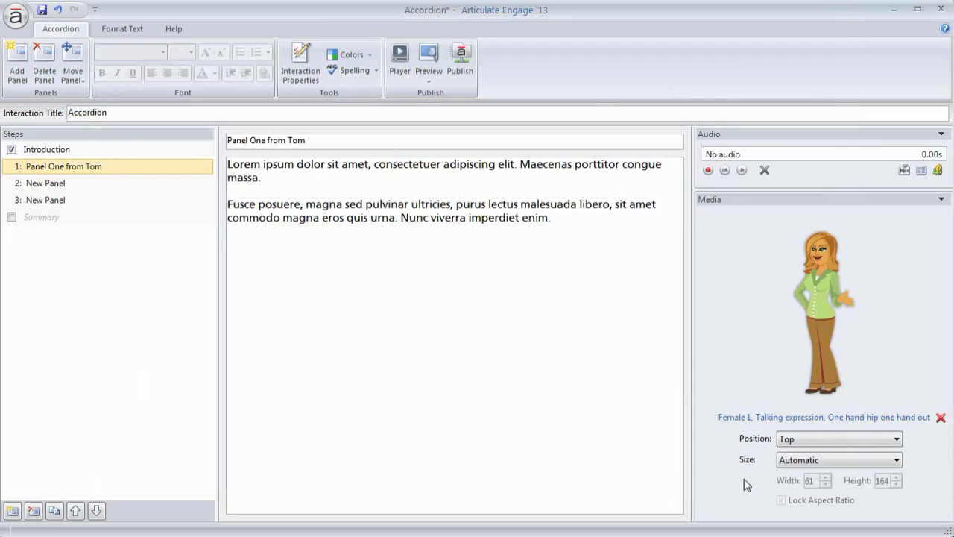
click(898, 440)
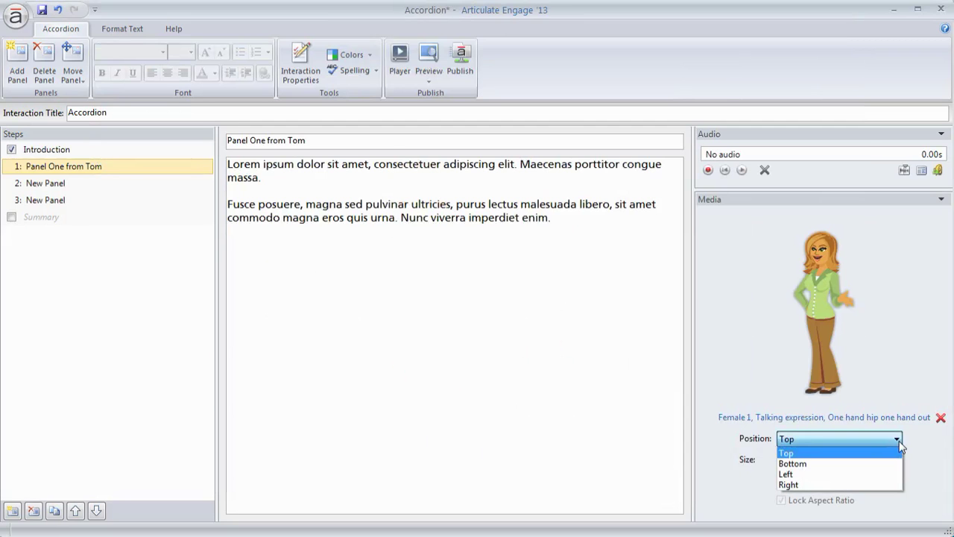
click(832, 484)
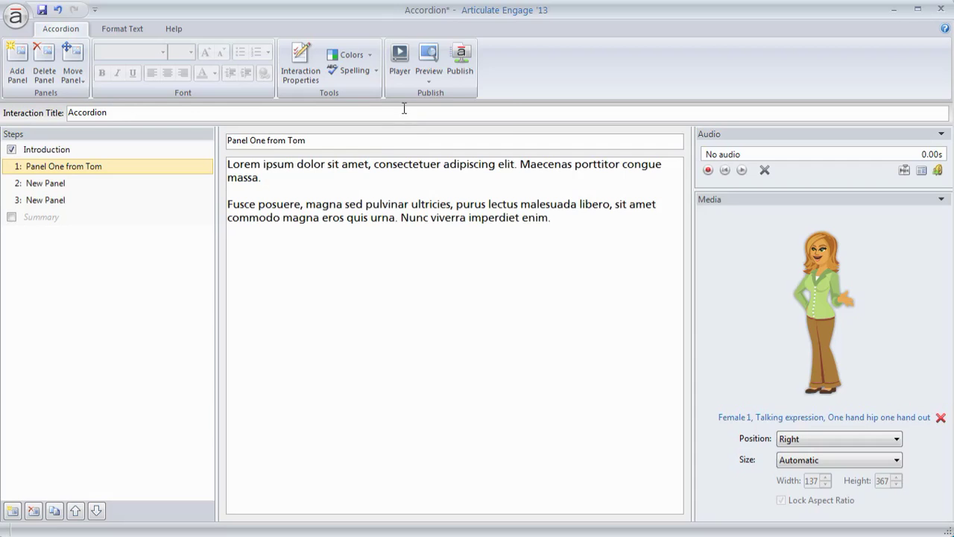
Preview the first panel with its text and character, switch through the other panels and back, and close the preview
click(428, 78)
click(445, 99)
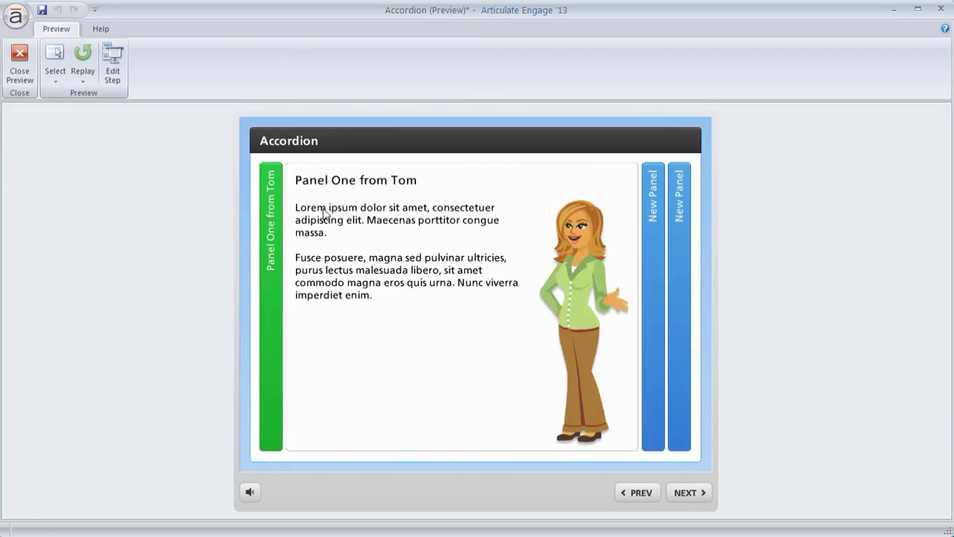
click(655, 294)
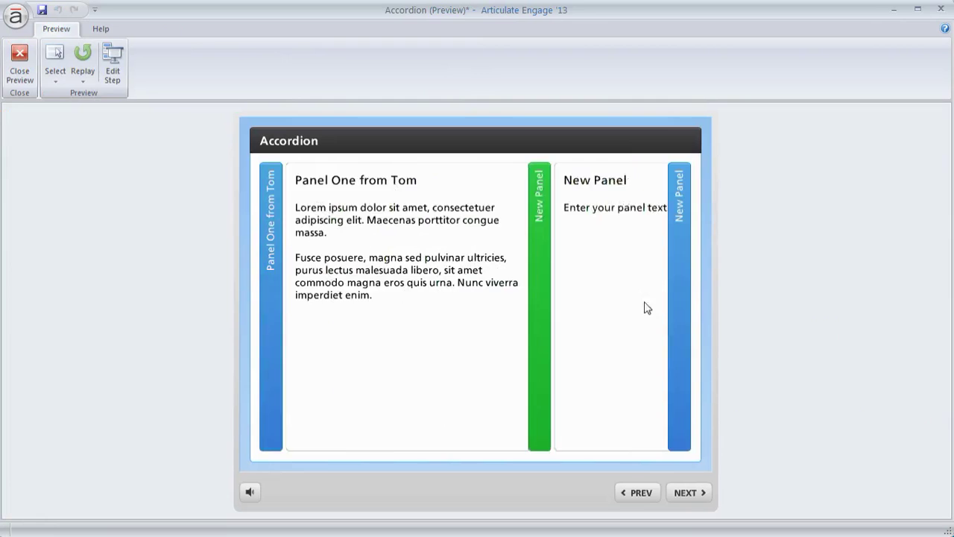
click(675, 312)
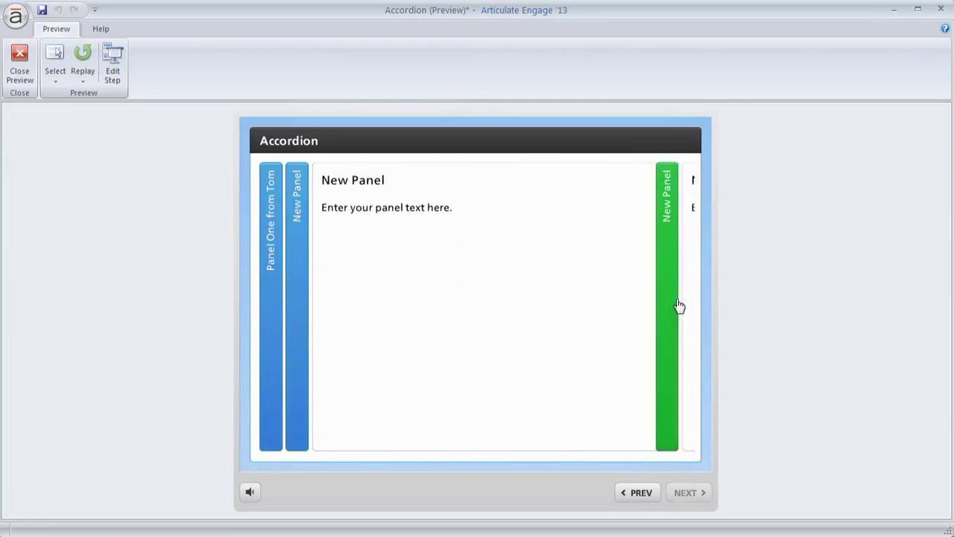
click(276, 281)
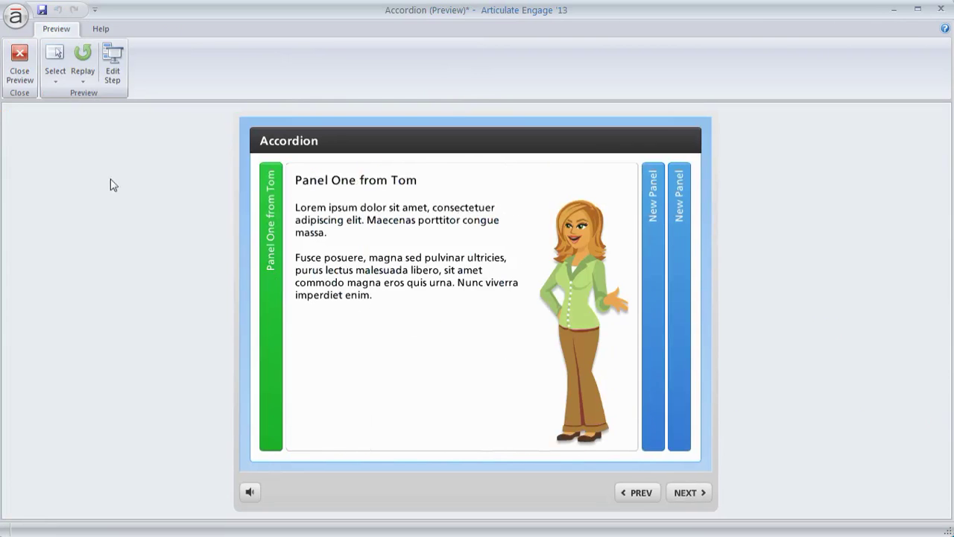
click(22, 53)
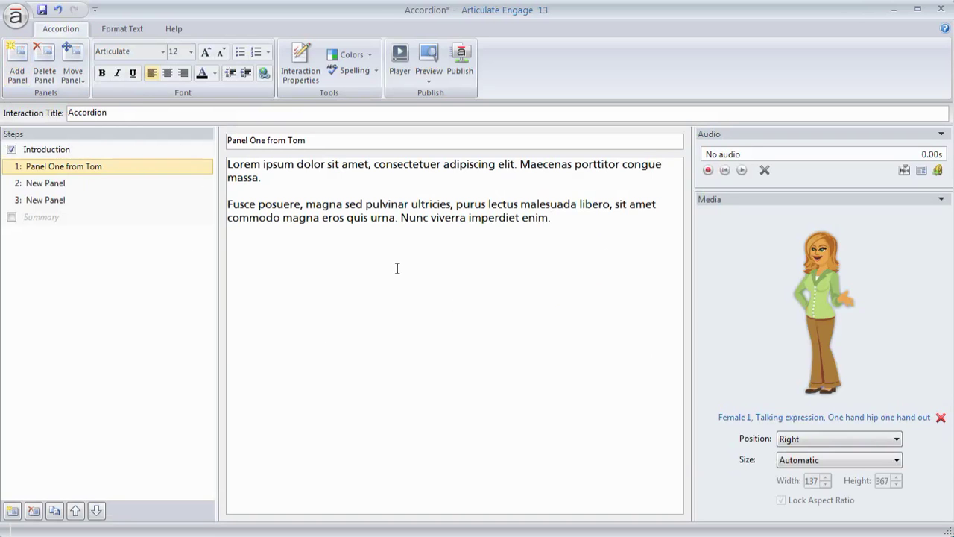
Set all of the first panel's body text to the Action Man font at size 14
drag(555, 217, 224, 169)
click(162, 51)
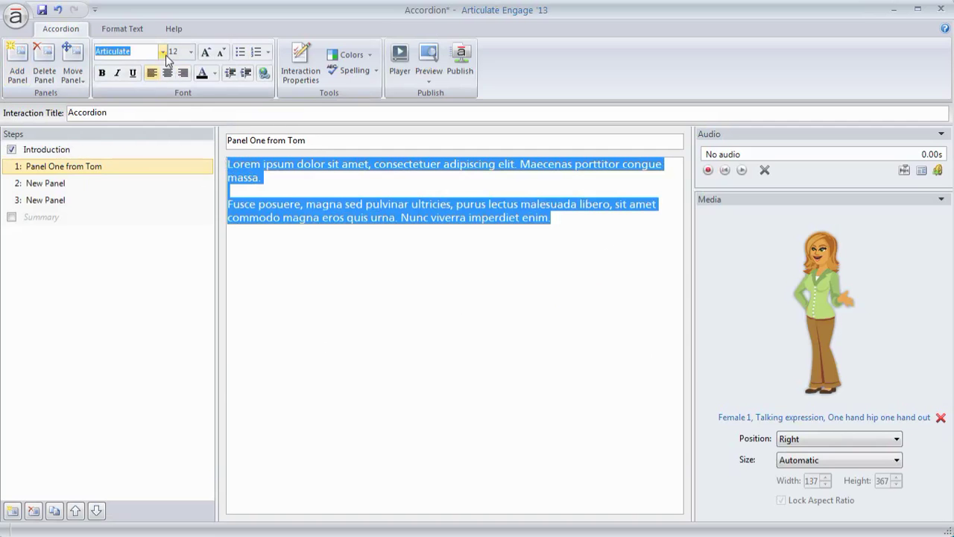
click(141, 85)
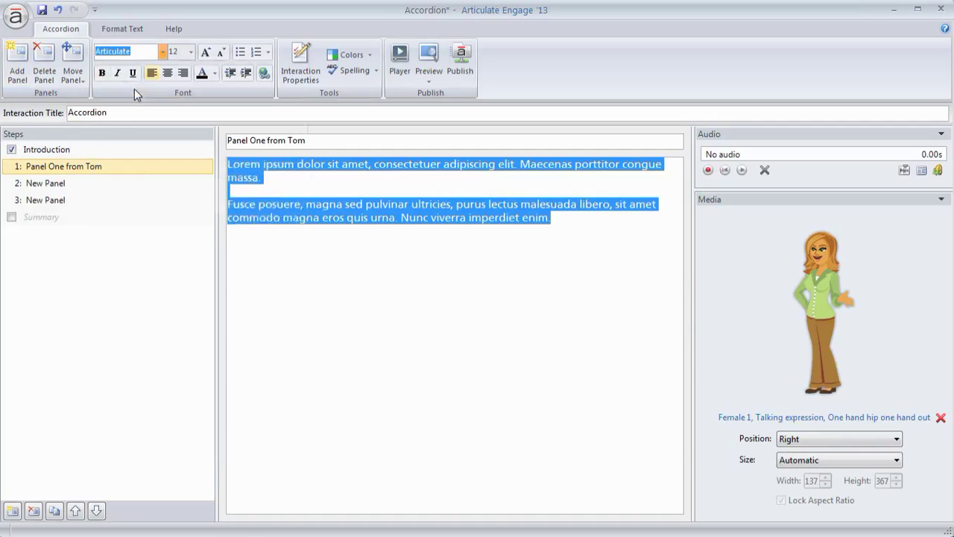
click(205, 53)
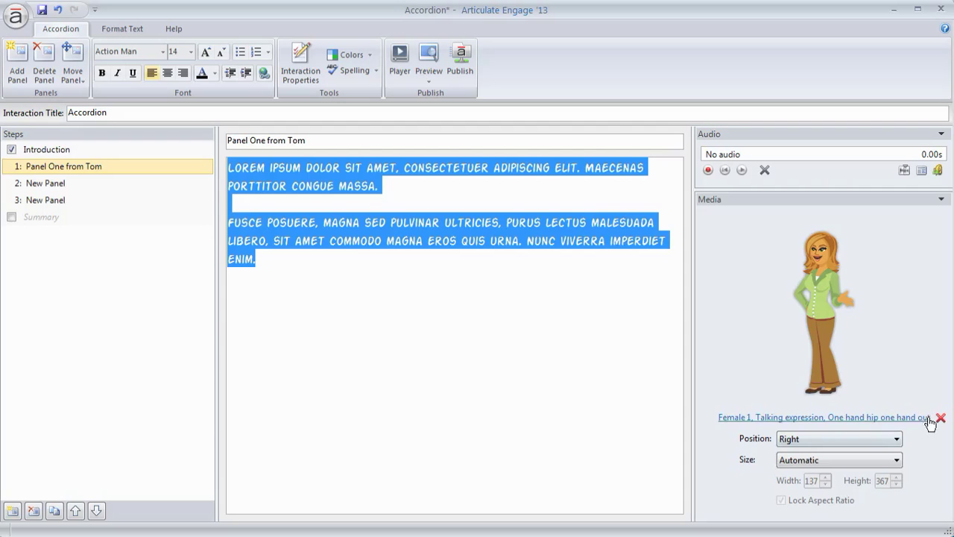
Replace the first panel's character with the illustrated Female 1 facing right, in the talking expression
click(941, 417)
click(811, 305)
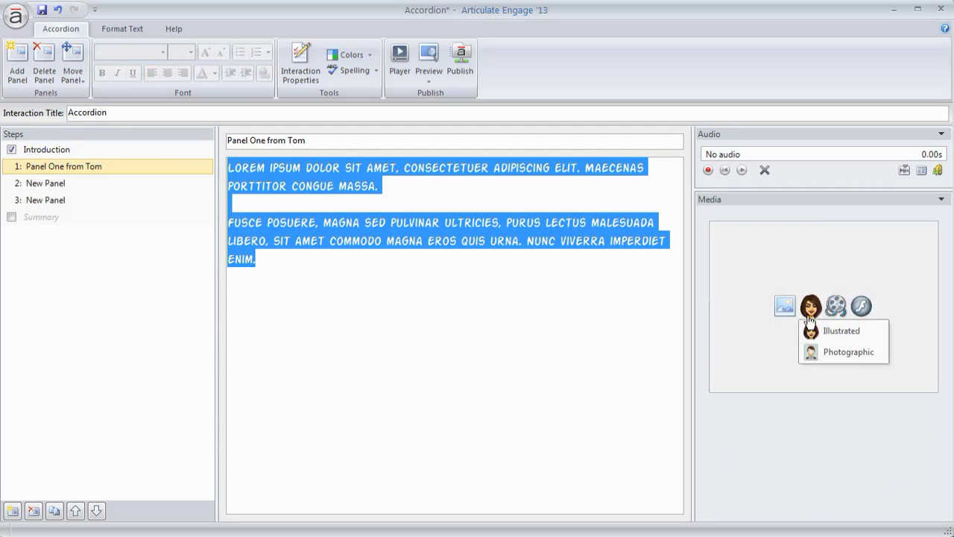
click(830, 331)
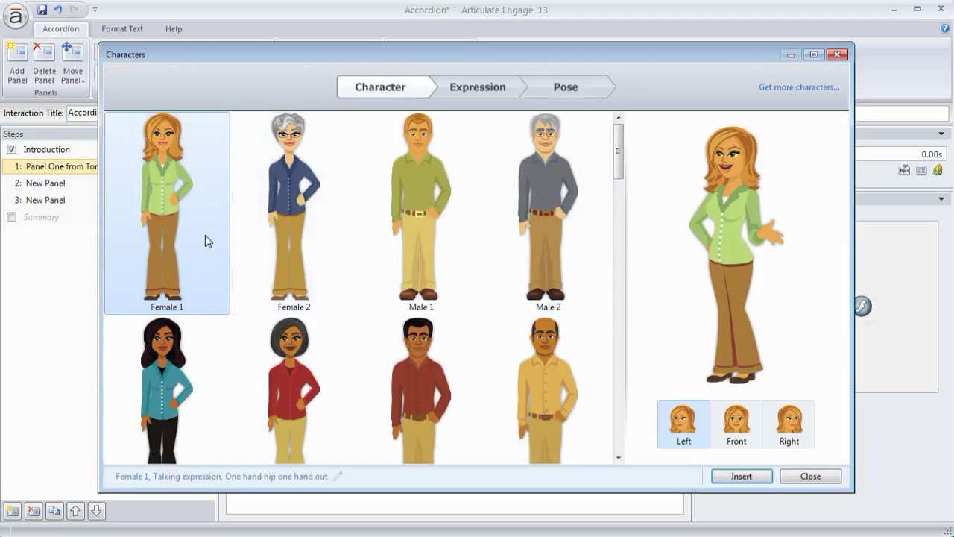
click(793, 425)
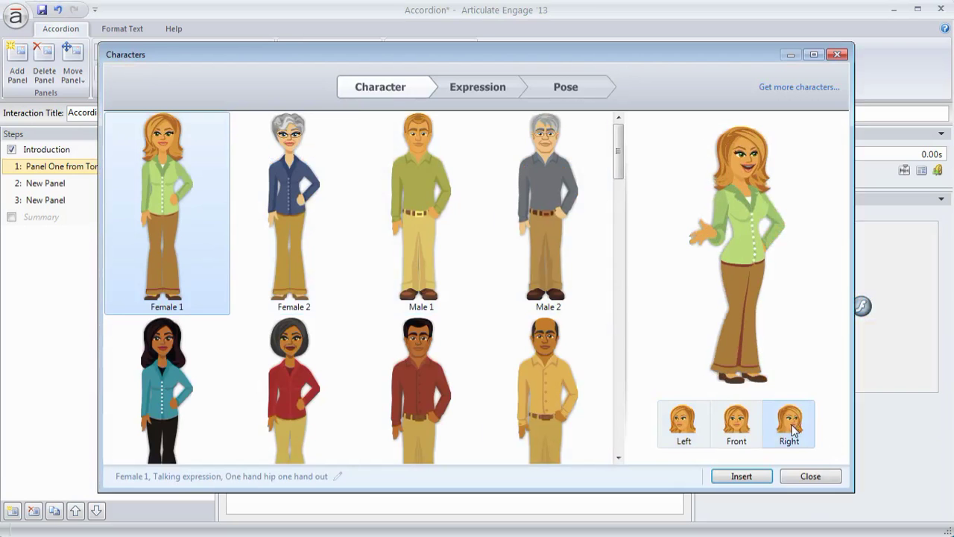
click(753, 473)
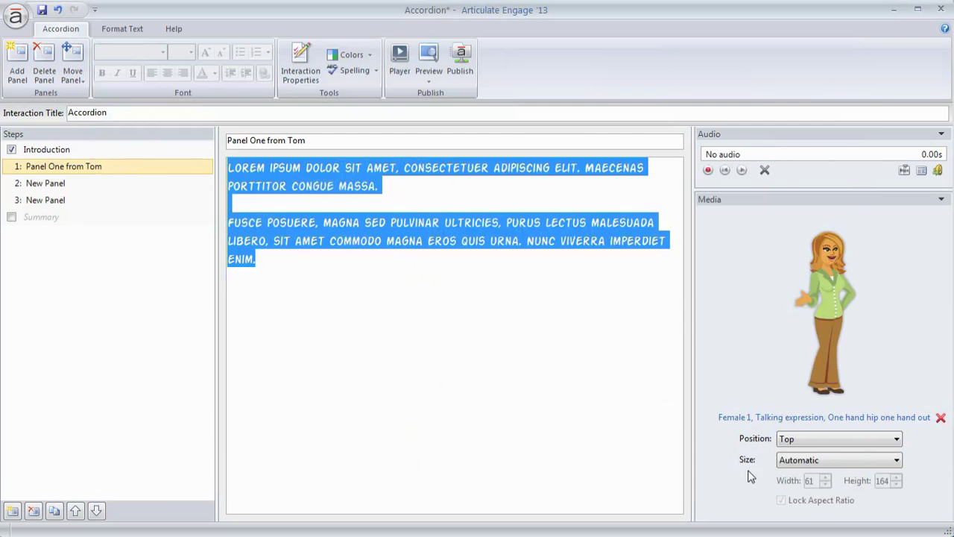
Set the first panel's character position to Right, preview the interaction from this step, and close the preview
click(882, 439)
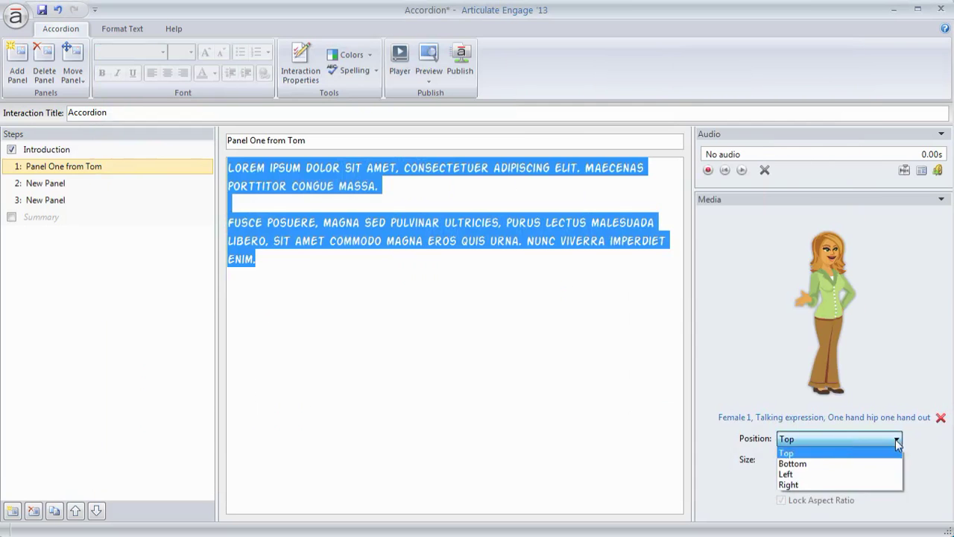
click(798, 483)
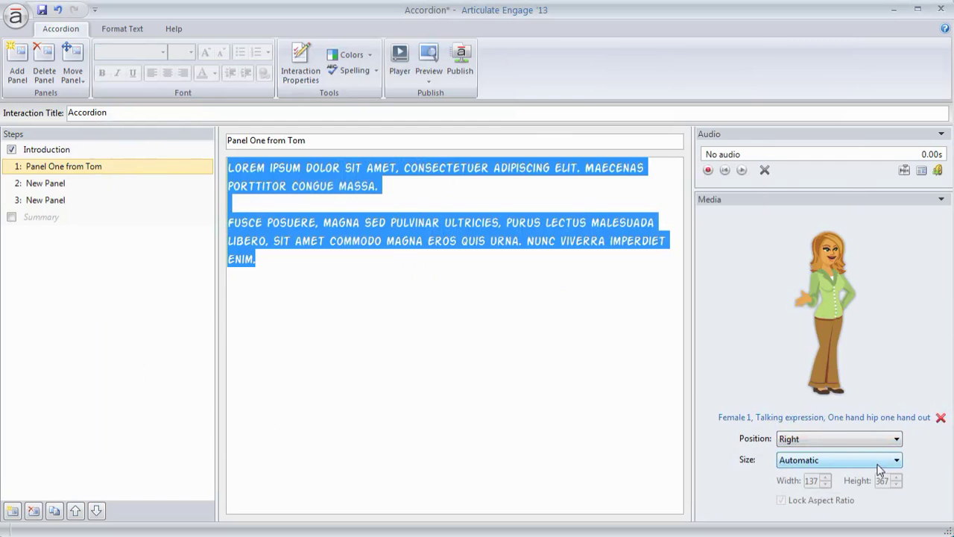
click(429, 78)
click(462, 95)
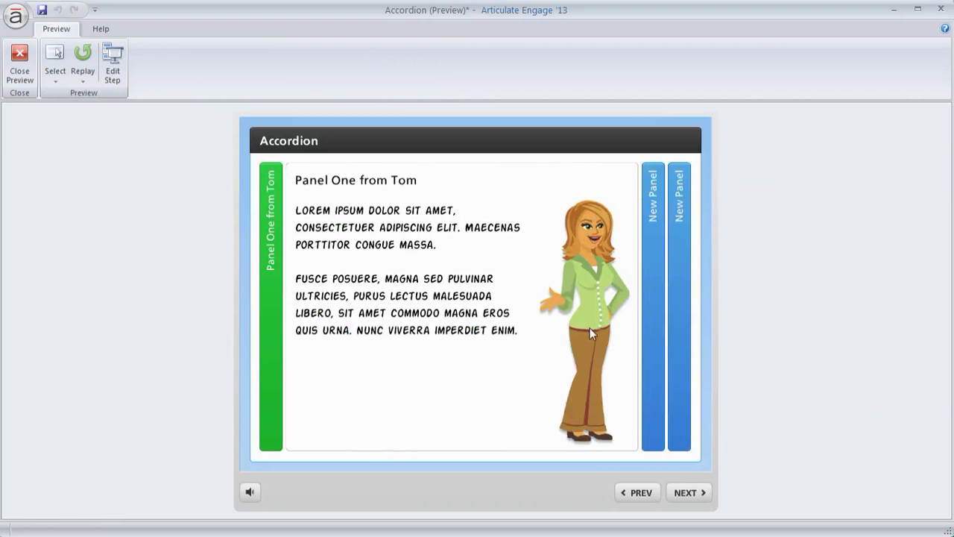
click(19, 63)
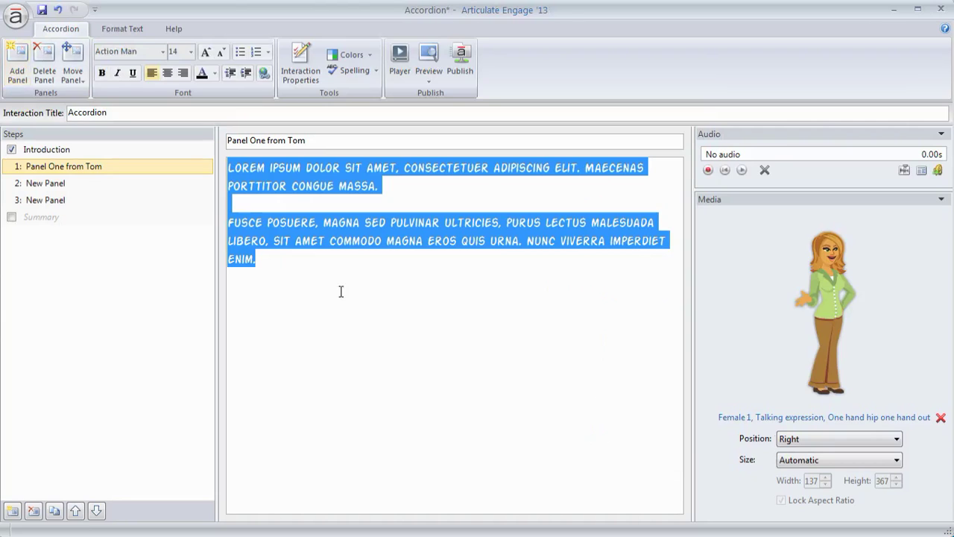
Set the first panel's character position to Left, preview the interaction from this step, and close the preview
click(894, 441)
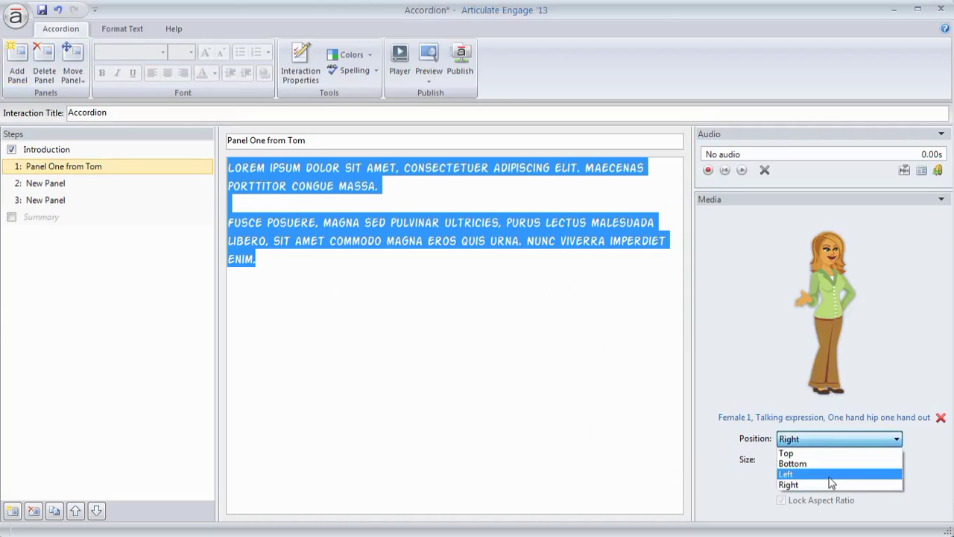
click(882, 471)
click(429, 77)
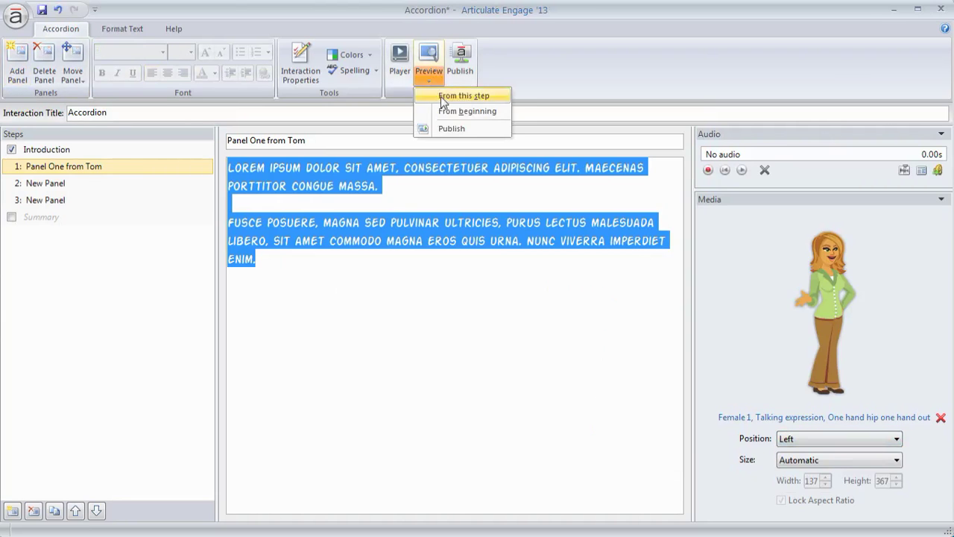
click(443, 95)
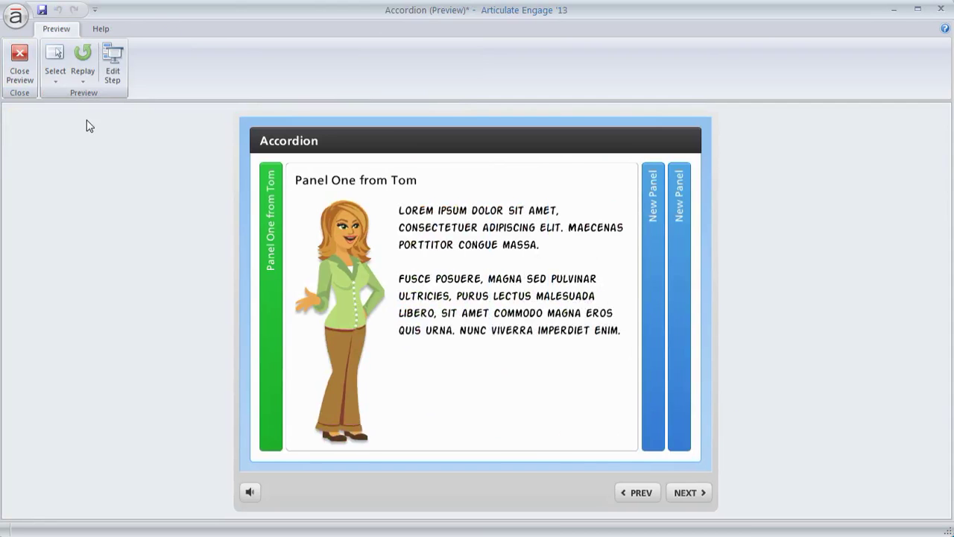
click(20, 63)
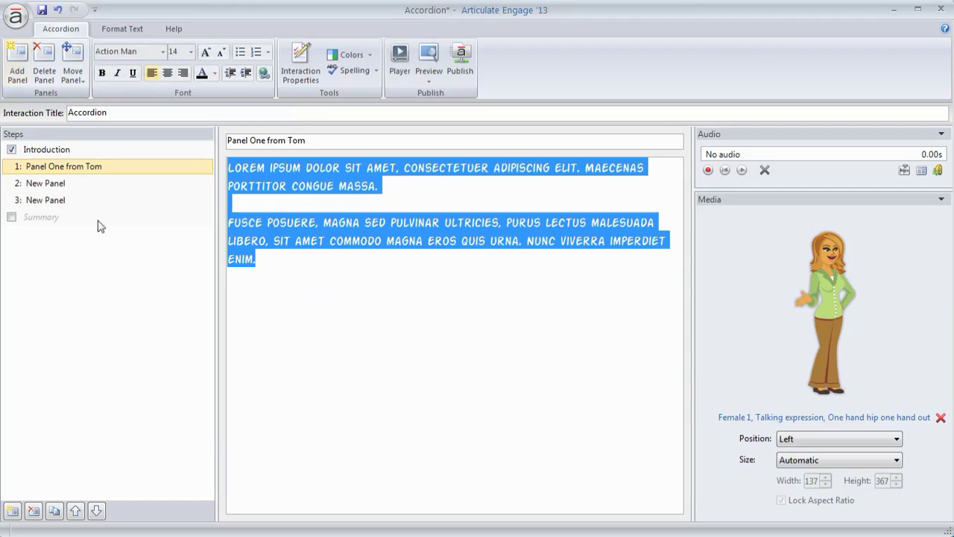